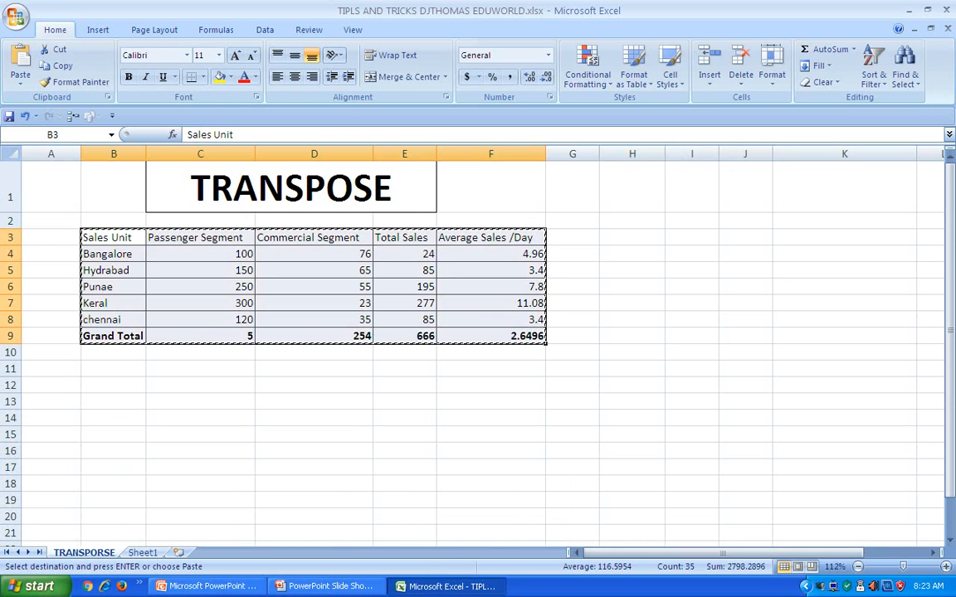
Paste the copied sales table transposed at B13, using Paste Special with All and Transpose
left_click(114, 402)
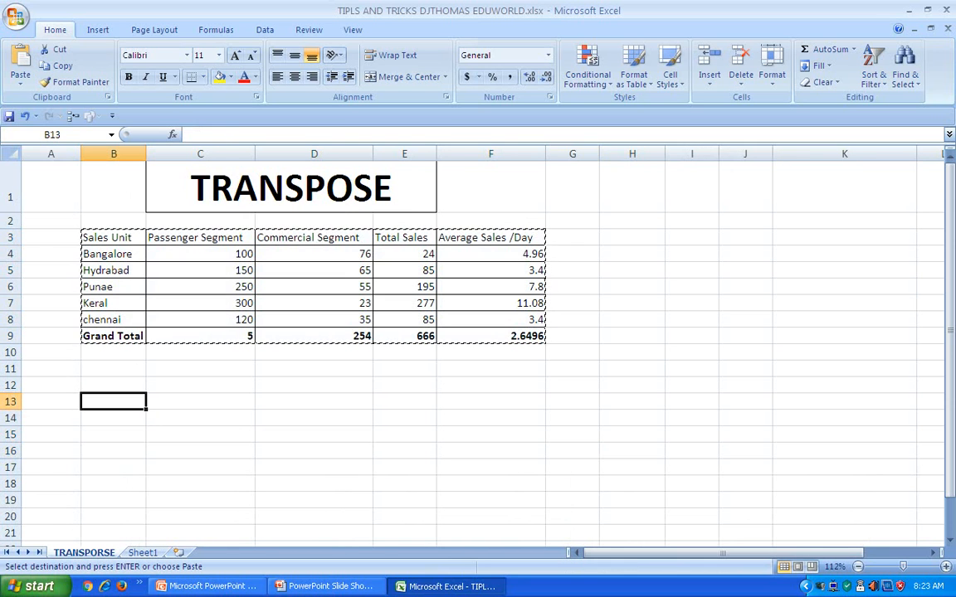
right_click(114, 403)
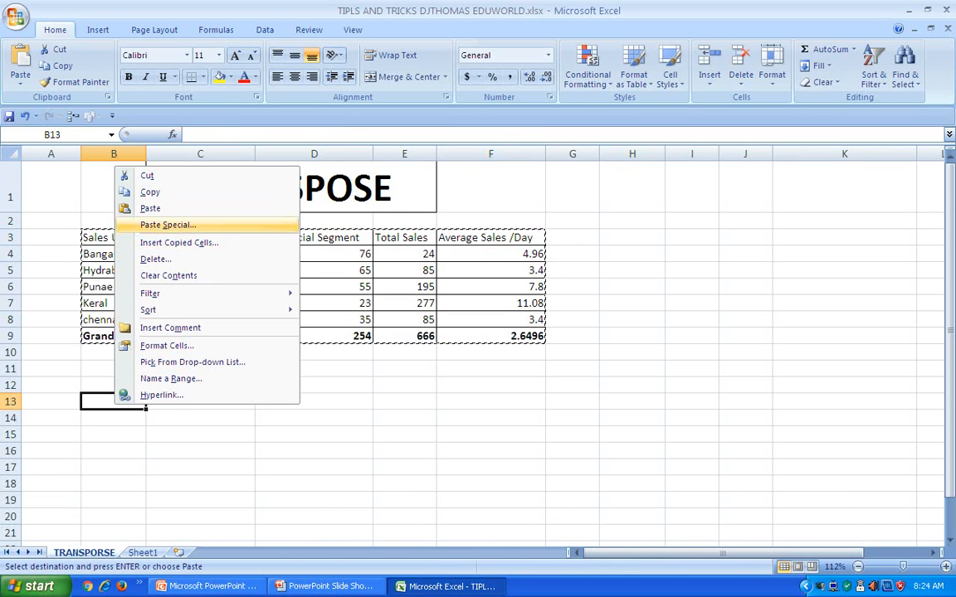
left_click(168, 225)
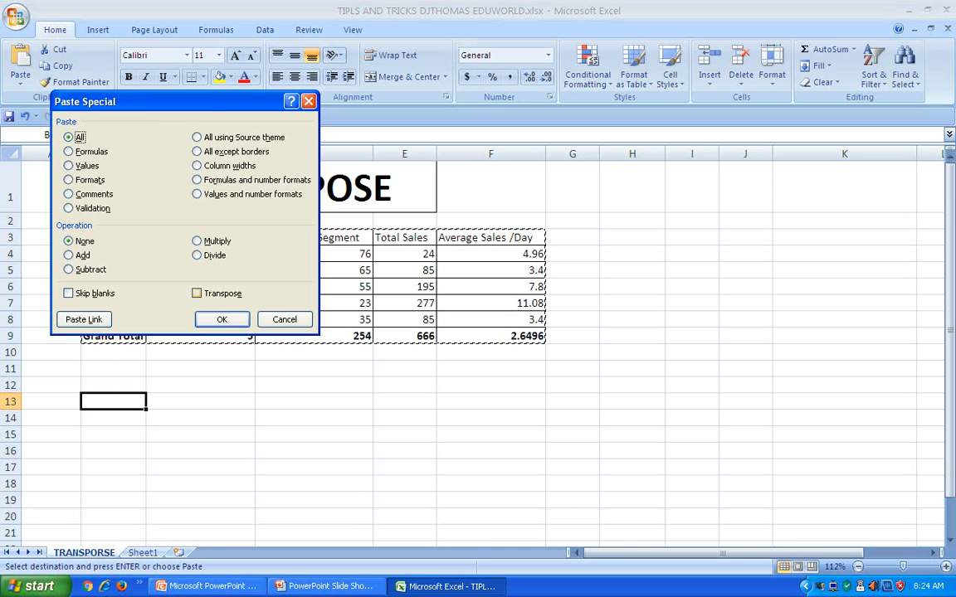
left_click(199, 294)
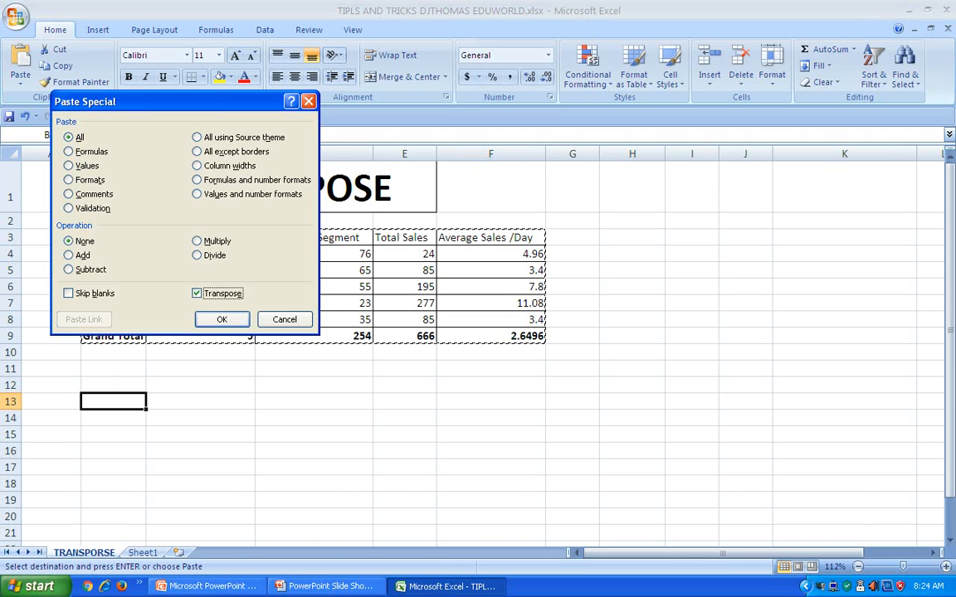
left_click(70, 152)
left_click(69, 137)
key("Return")
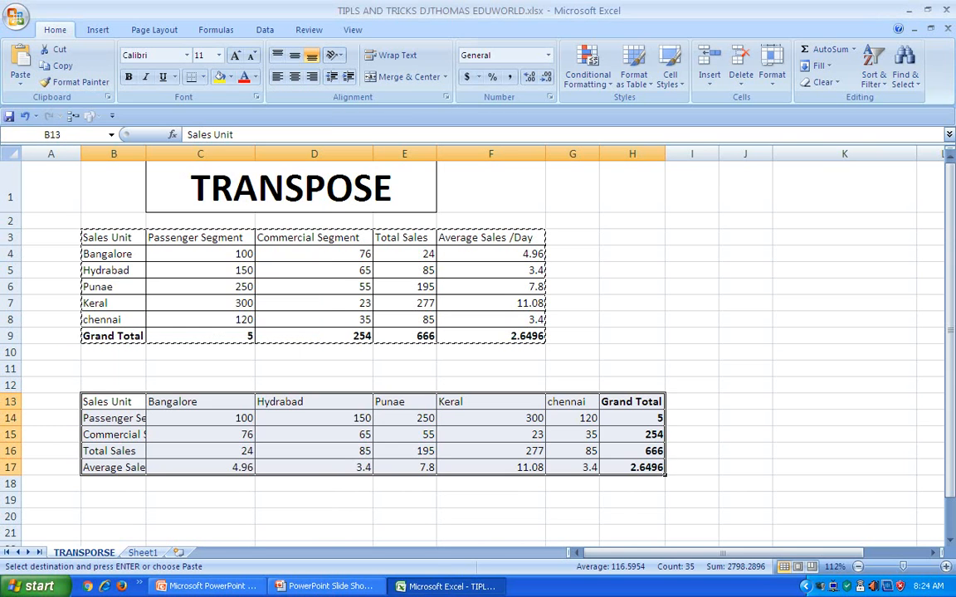
left_click(491, 500)
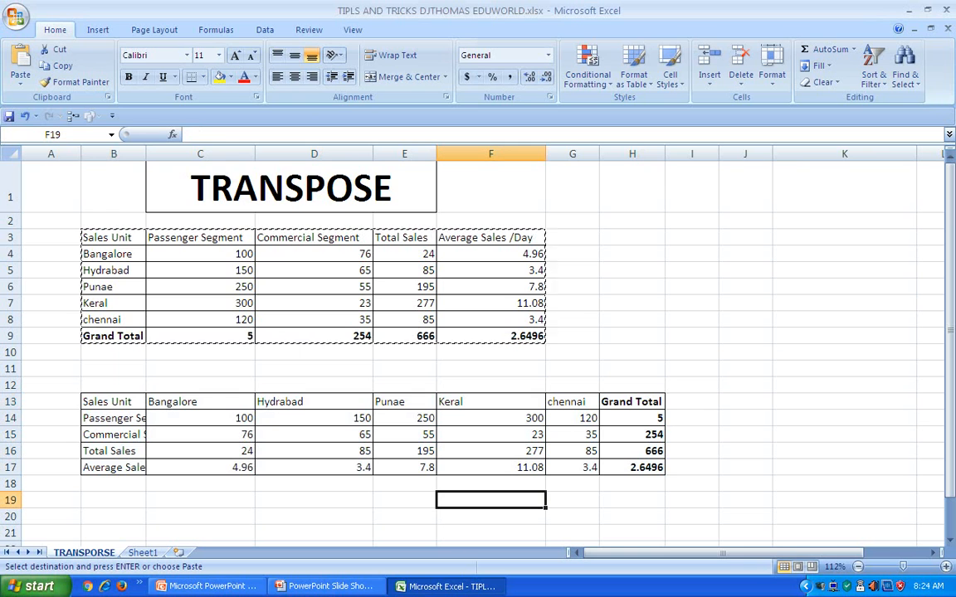
Compare the source table's header row, Sales Unit column and Passenger Segment column with their counterparts in the transposed copy
left_click_drag(113, 237, 491, 237)
left_click_drag(114, 402, 114, 467)
left_click_drag(114, 253, 255, 254)
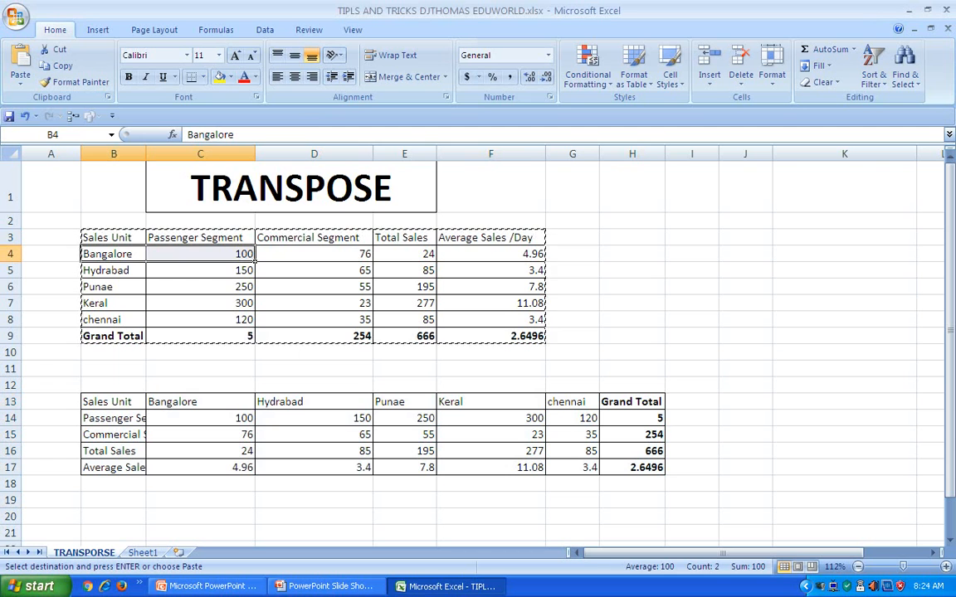
left_click_drag(113, 237, 116, 319)
left_click_drag(200, 237, 200, 336)
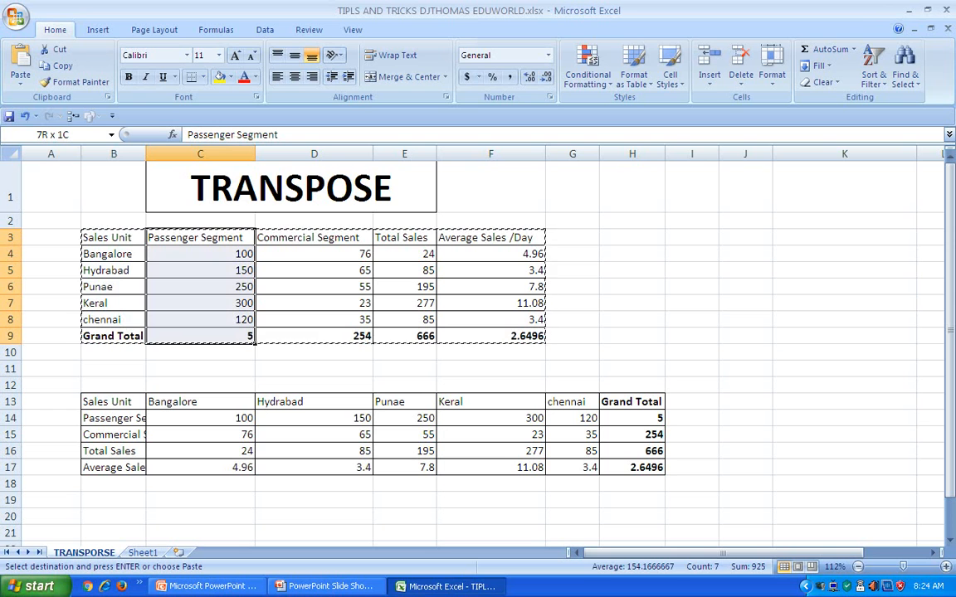
left_click_drag(113, 418, 663, 423)
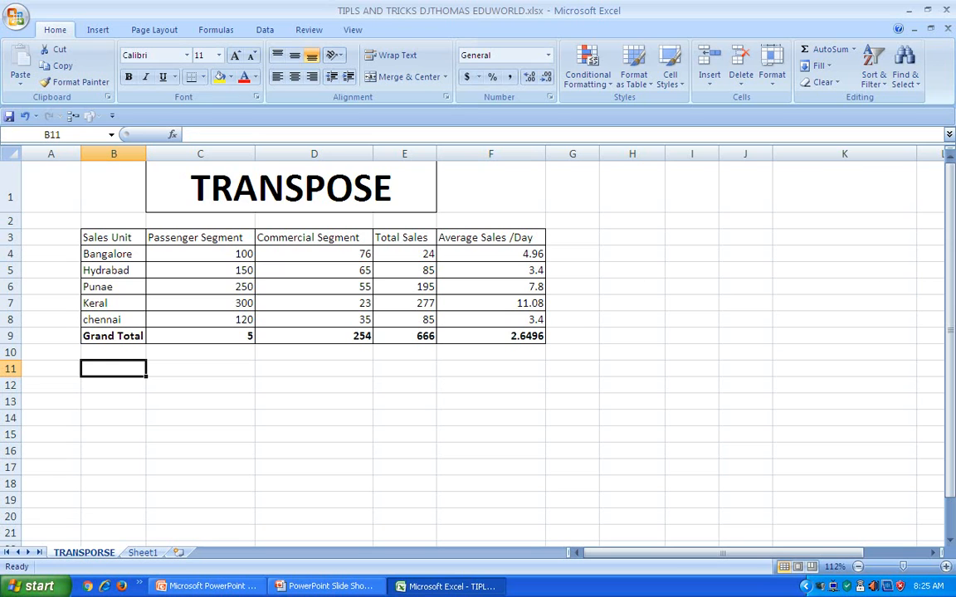
Check the source table's header row and Sales Unit column, and enter =TRANSPOSE(B3:F9) as an array formula across B12:G16
left_click_drag(108, 237, 545, 240)
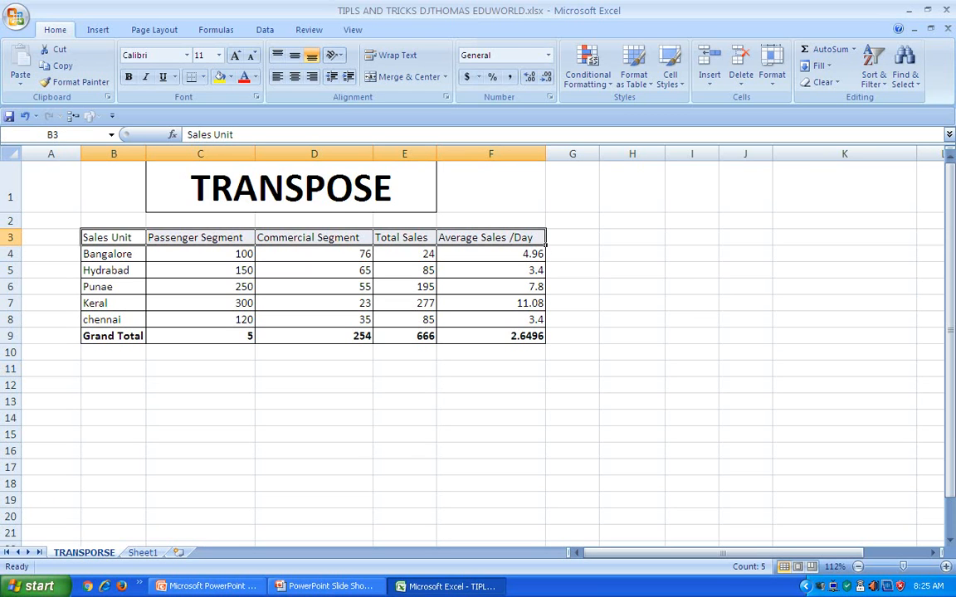
left_click(113, 254)
left_click_drag(113, 238, 114, 321)
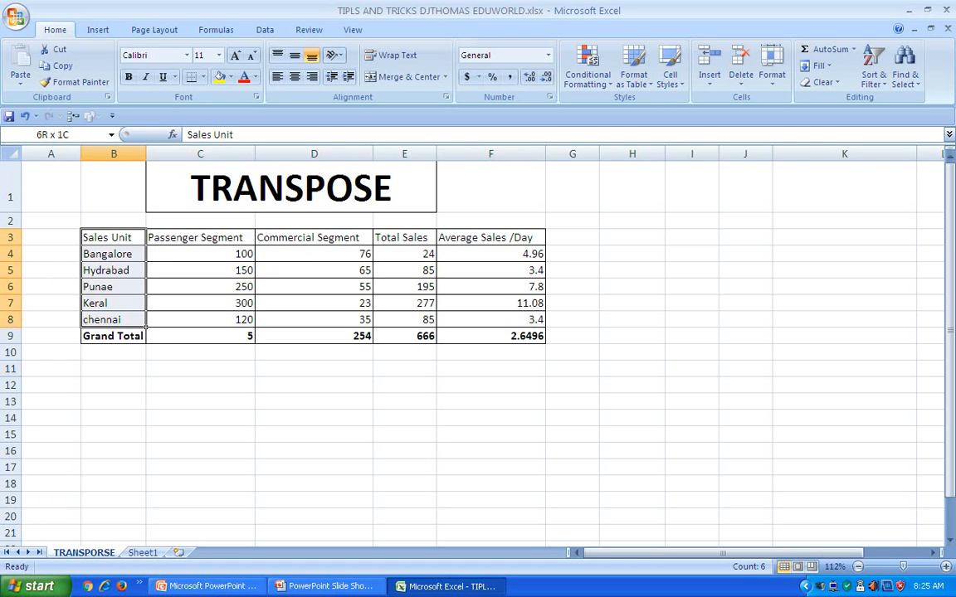
left_click(114, 385)
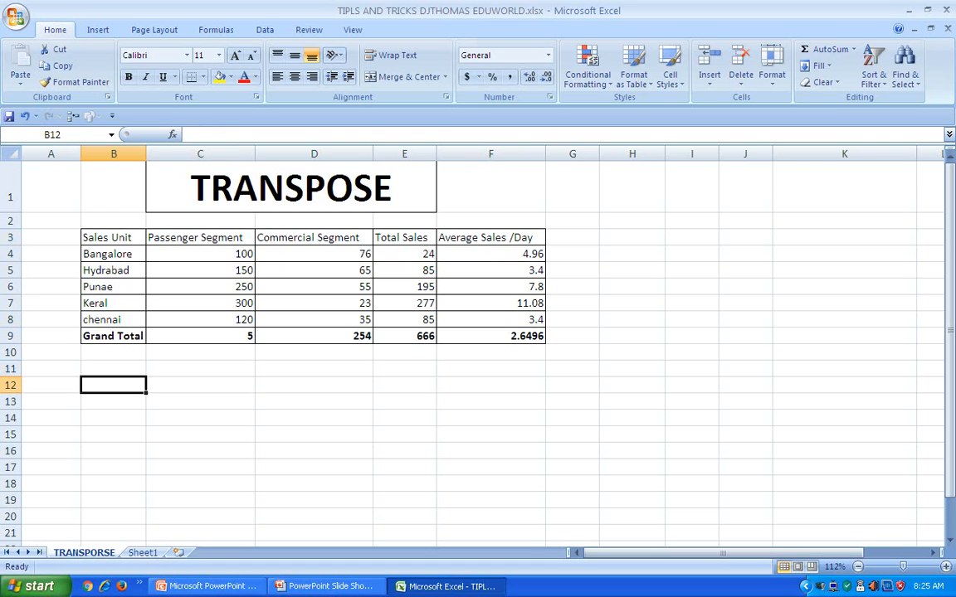
left_click_drag(114, 385, 572, 451)
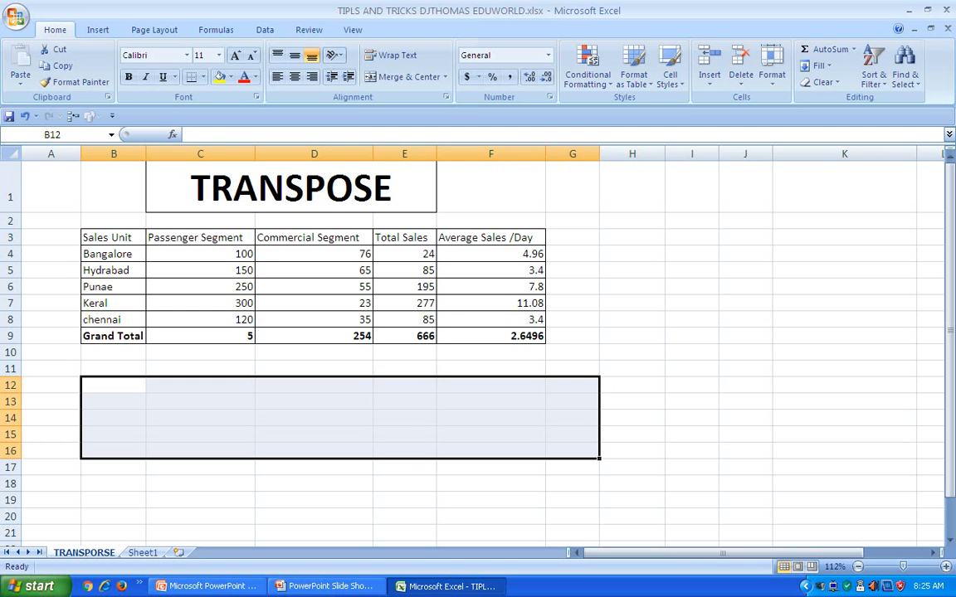
type("=")
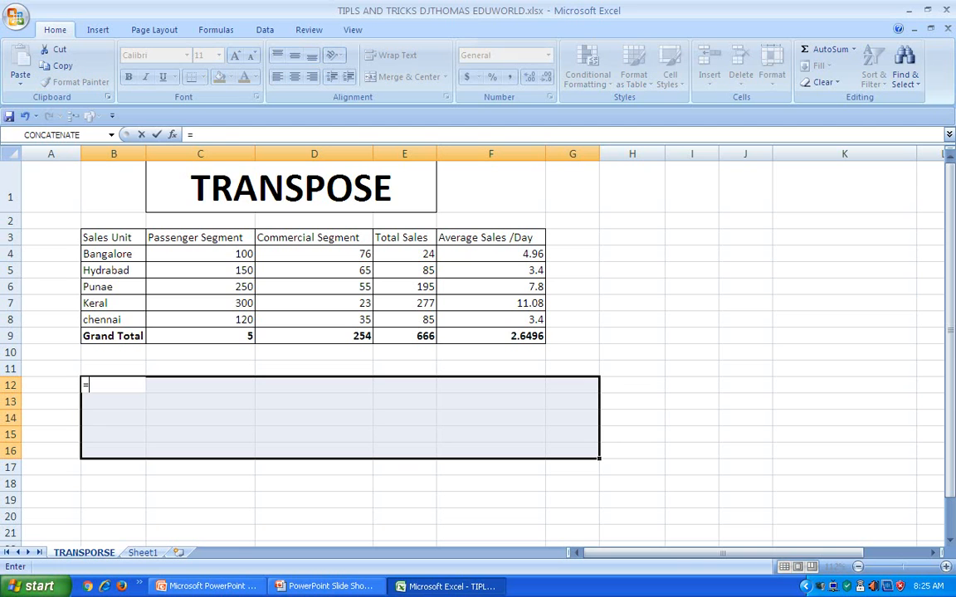
type("tr")
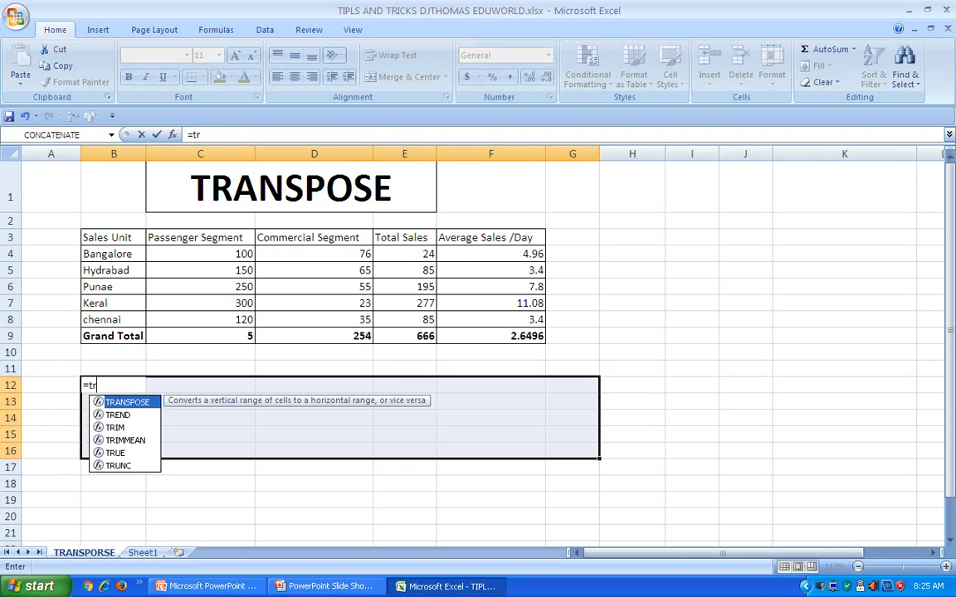
key("Tab")
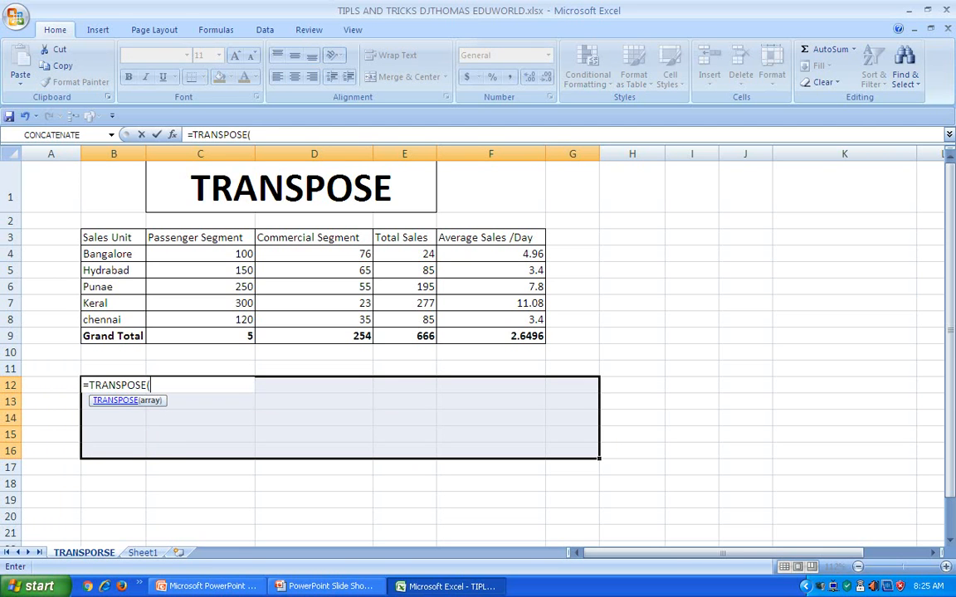
left_click_drag(92, 237, 540, 338)
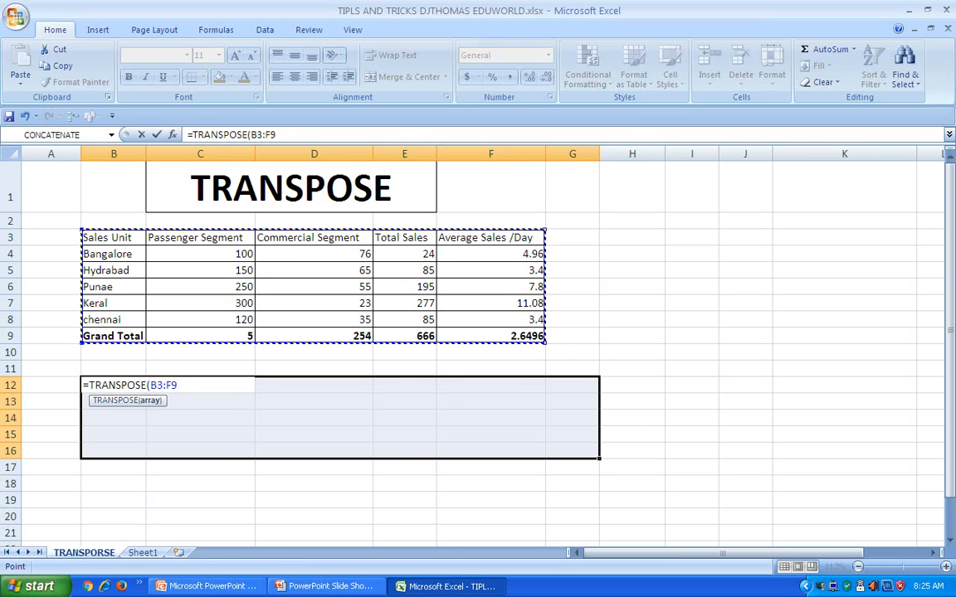
type(")")
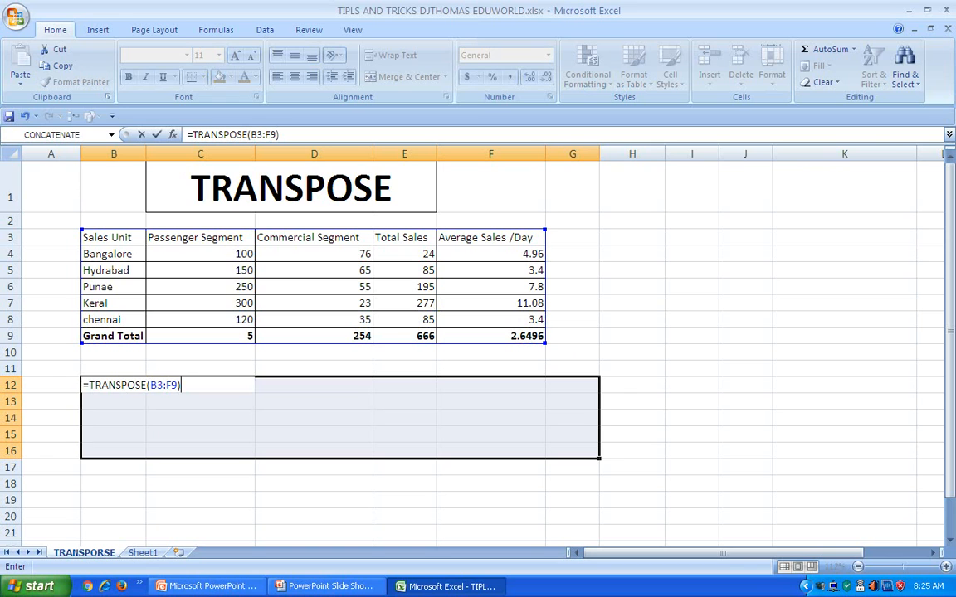
key("BackSpace")
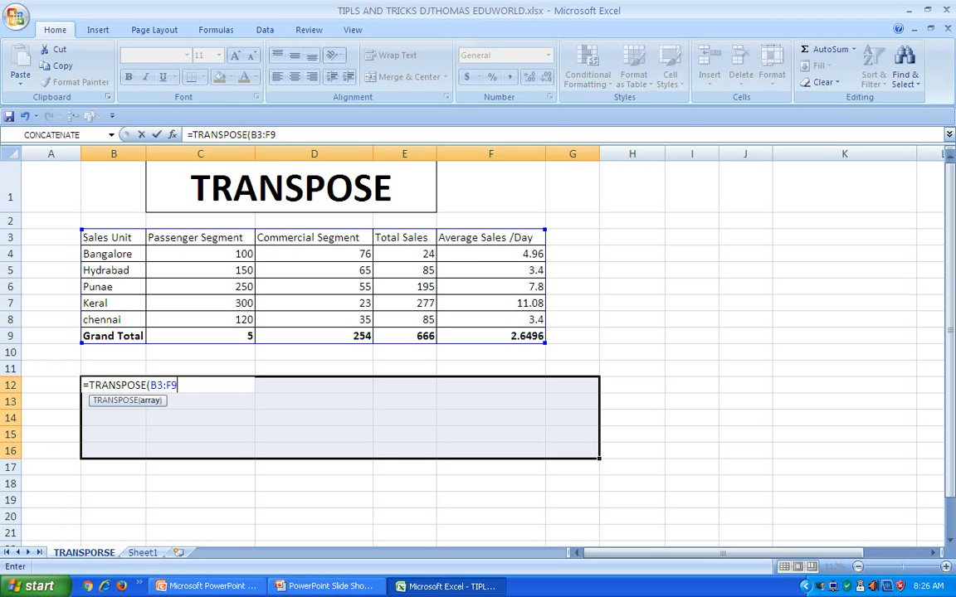
key("ctrl+shift+Return")
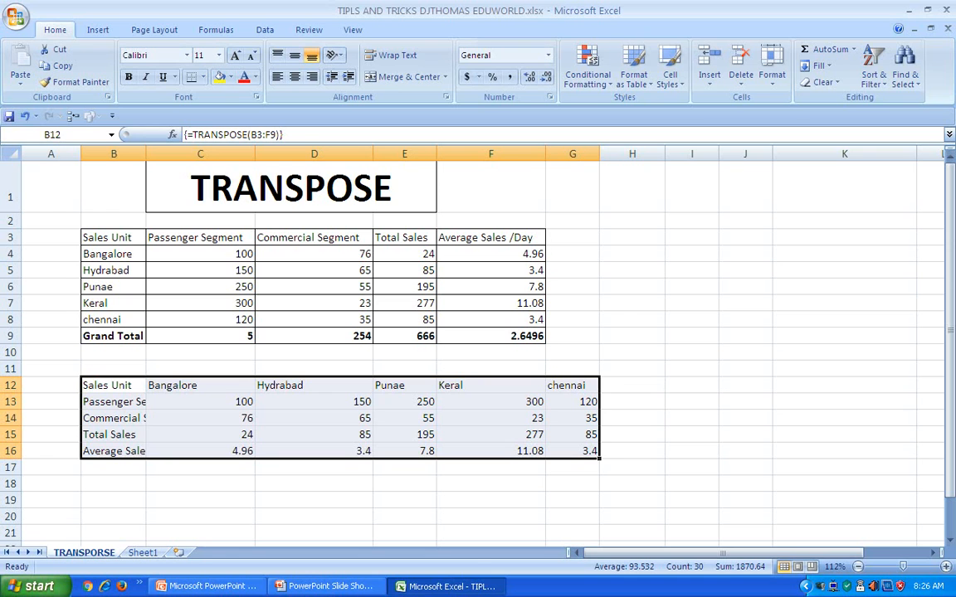
Paste the copied CTRL+SHIFT+ENTER note at H11, beside the transposed table
left_click(632, 369)
type("CTRL+SHIFT+ENTER")
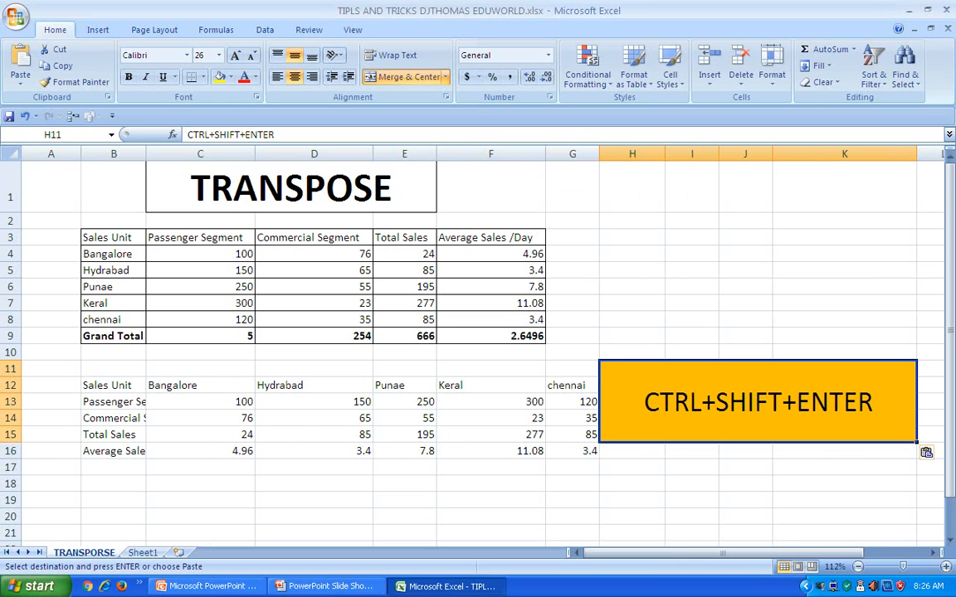
Compare the source table's headers and Sales Unit labels with the first column and first row of the formula-transposed table
left_click_drag(113, 237, 490, 238)
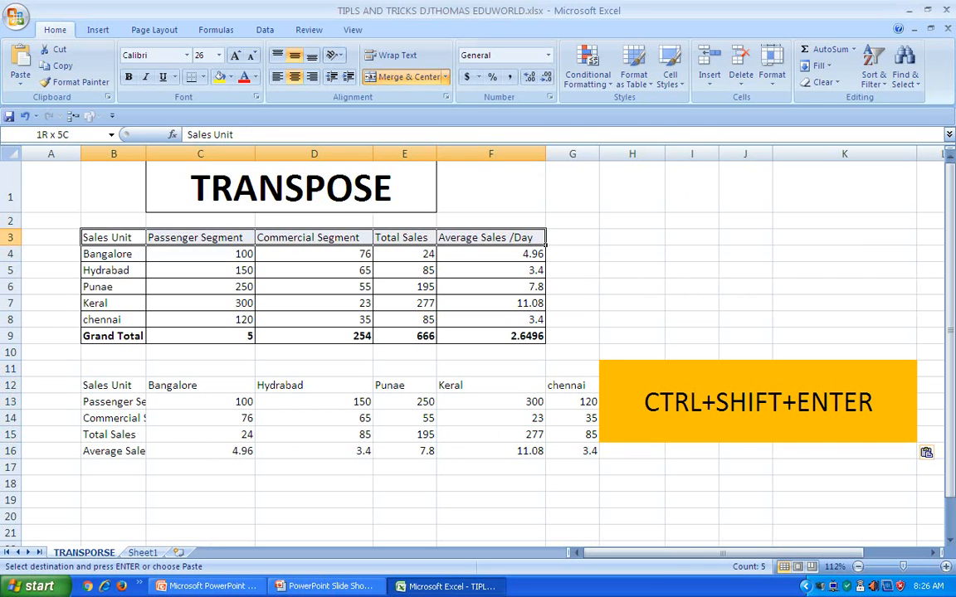
left_click_drag(114, 385, 113, 452)
left_click_drag(114, 254, 200, 237)
left_click_drag(114, 237, 145, 326)
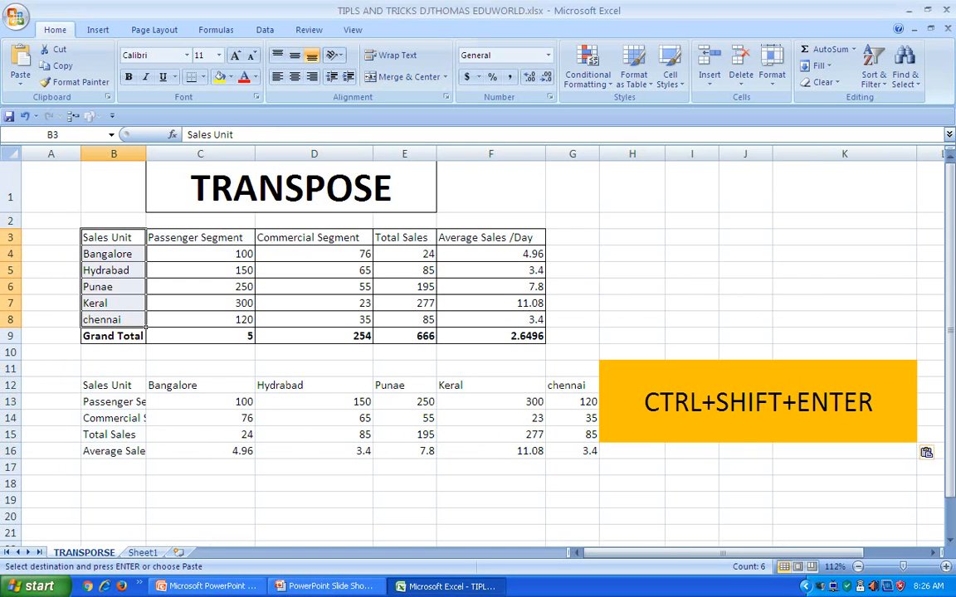
left_click_drag(114, 385, 573, 385)
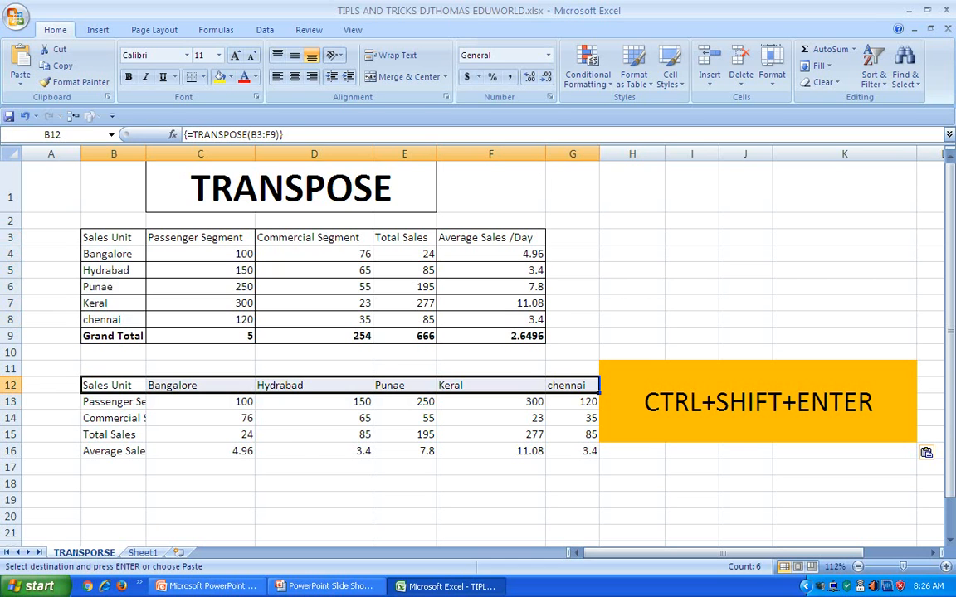
left_click(199, 500)
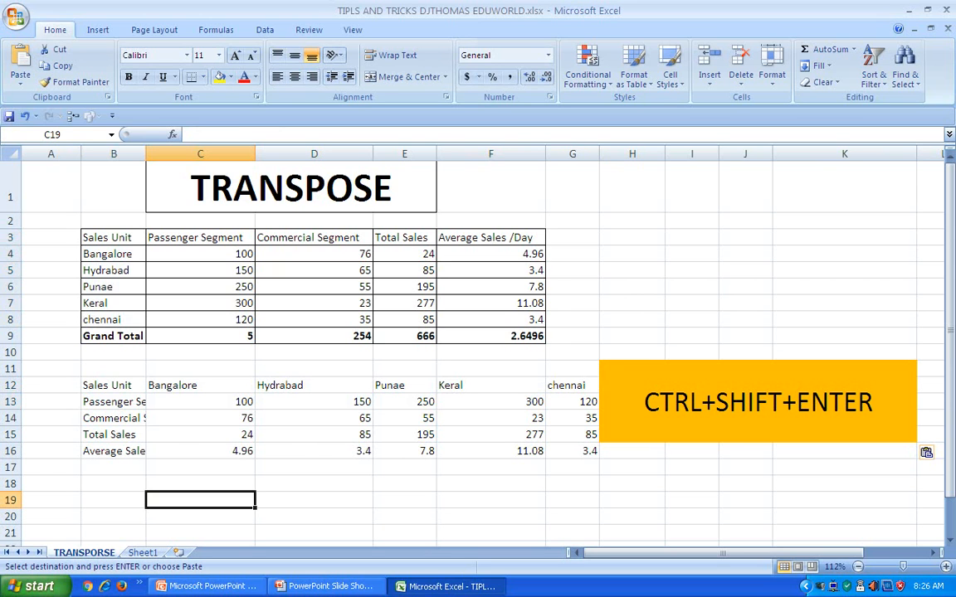
Set Punae's Passenger Segment value in C6 to 100, and undo that change
left_click(253, 257)
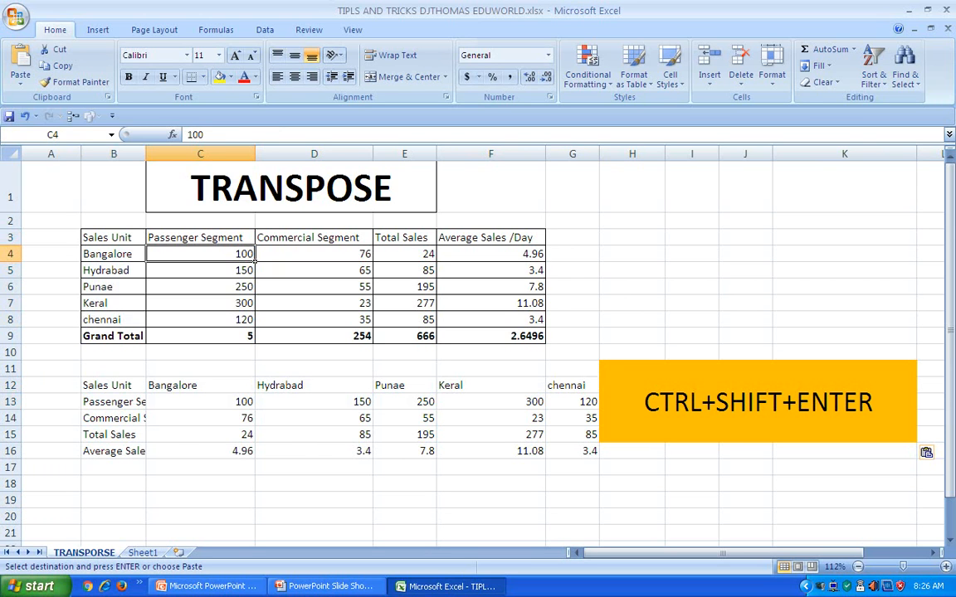
left_click(251, 289)
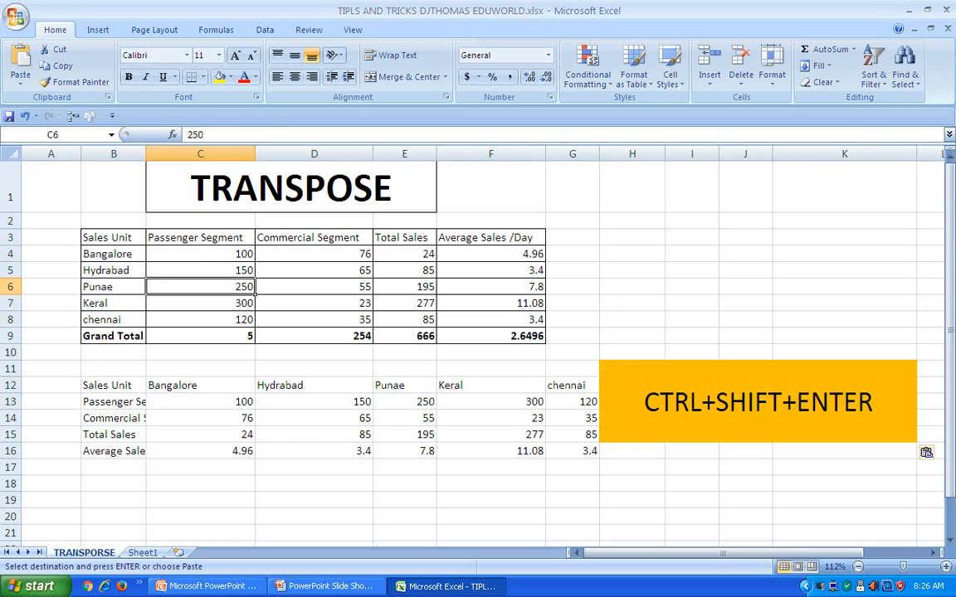
type("100")
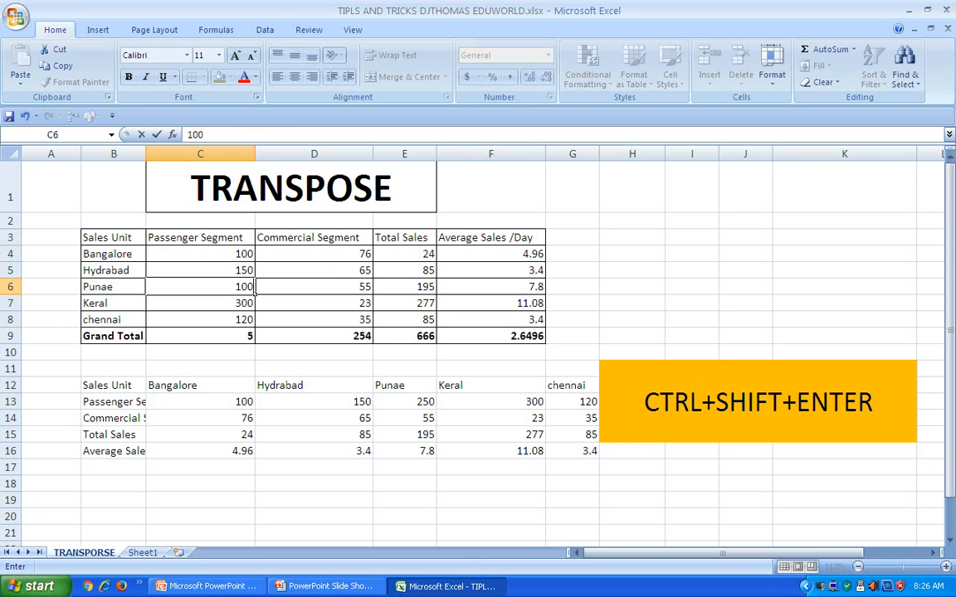
left_click(254, 306)
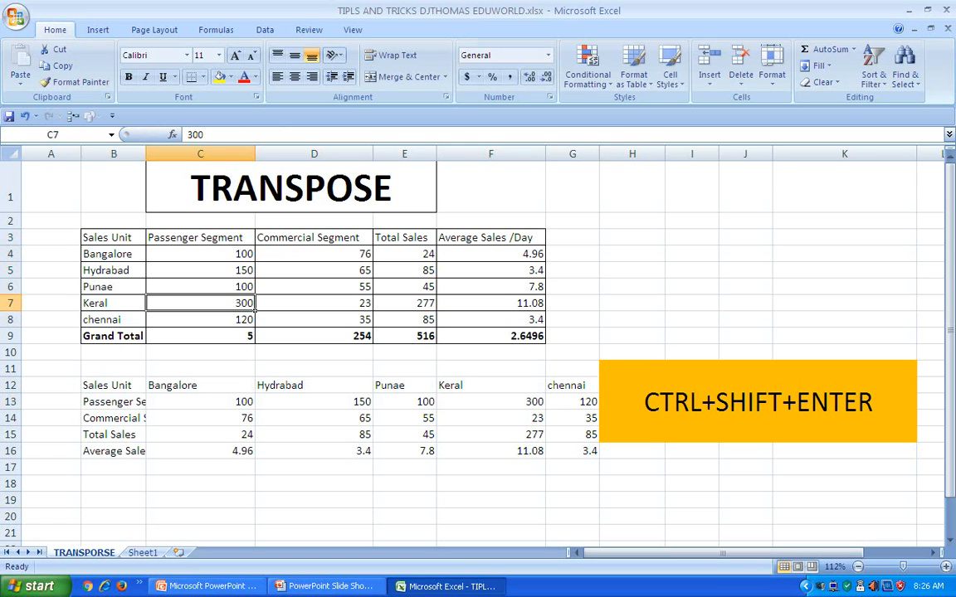
key("ctrl+z")
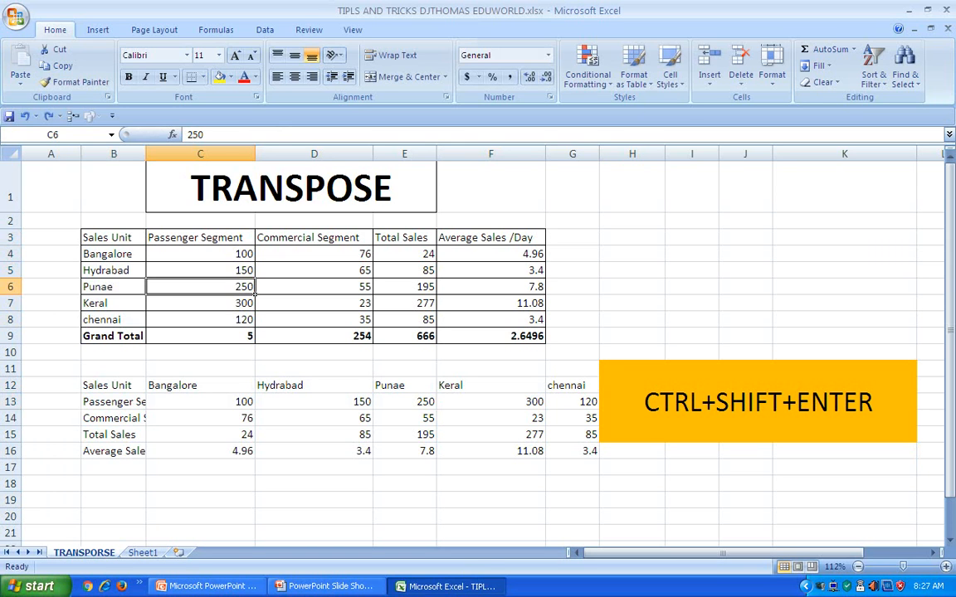
Inspect the array formula in E13 and across B12:G16, and compare Keral's Total Sales cells E7 and F15
left_click(405, 401)
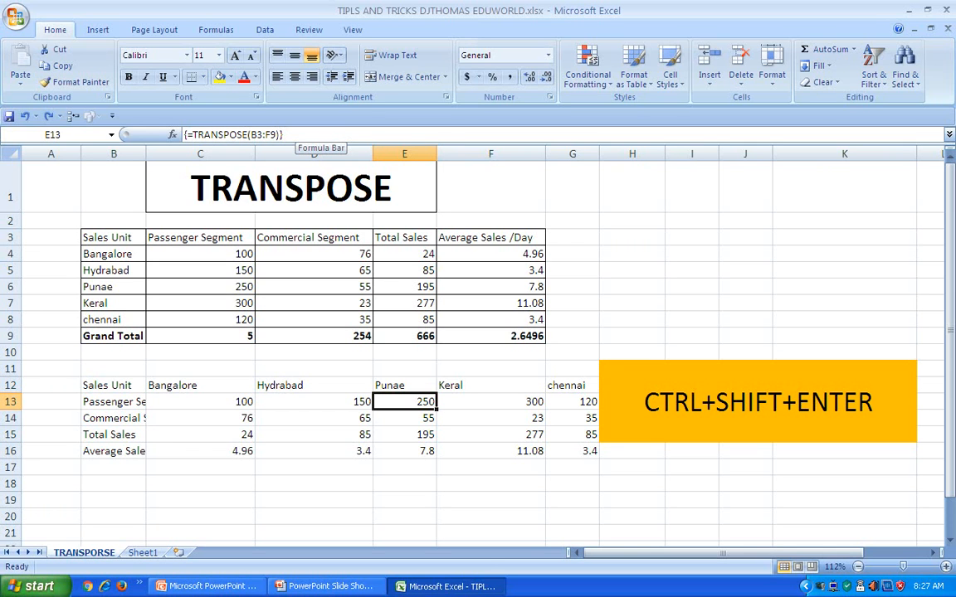
left_click_drag(113, 385, 580, 451)
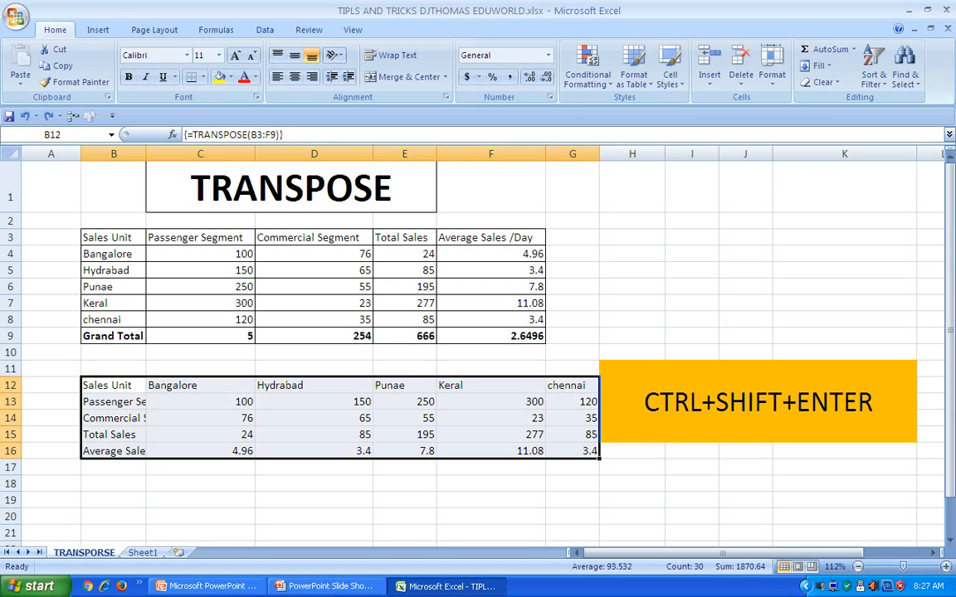
left_click(405, 304)
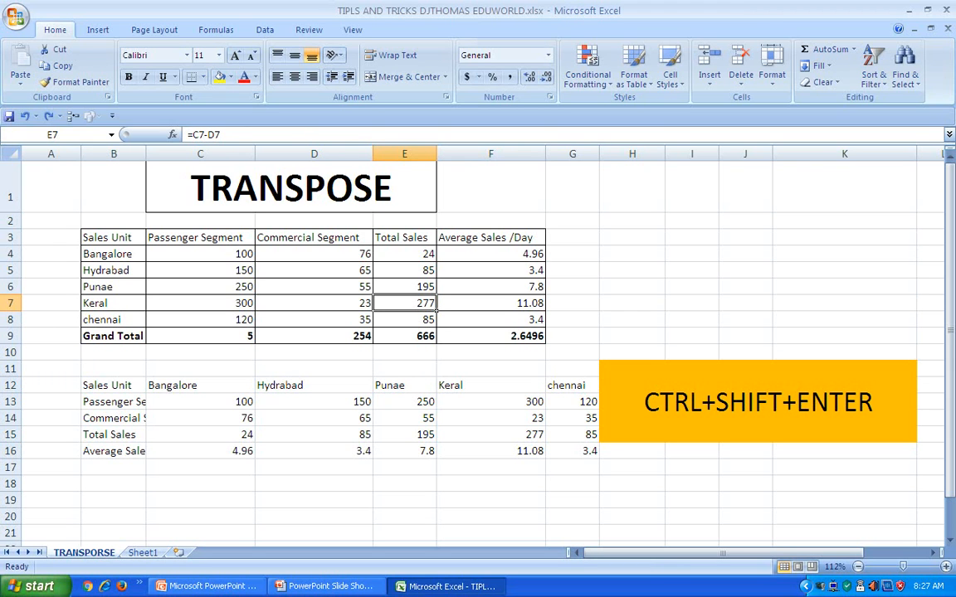
left_click(490, 434)
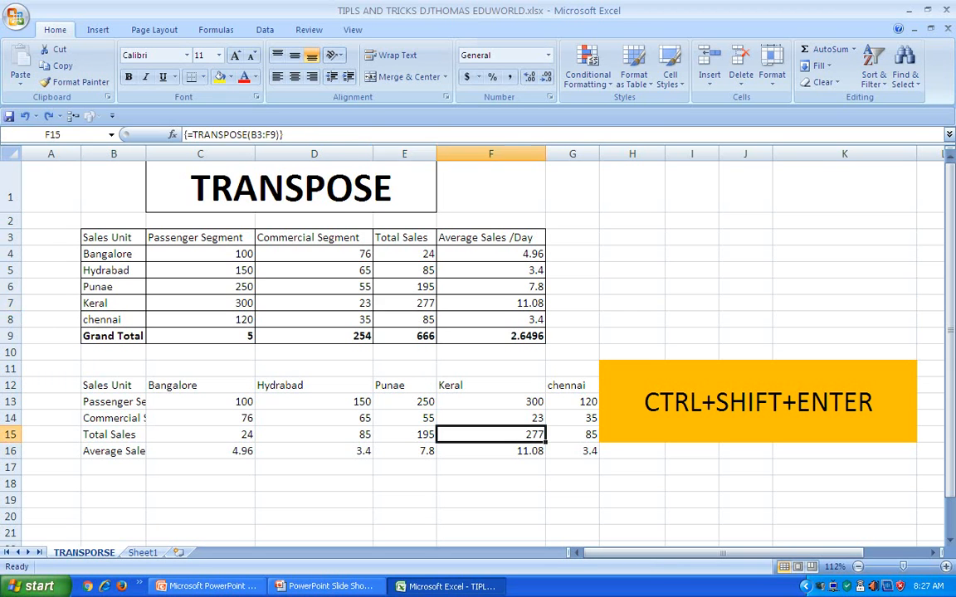
Set Keral's Total Sales in E7 to 100 and check the linked transposed cell F15
left_click(405, 304)
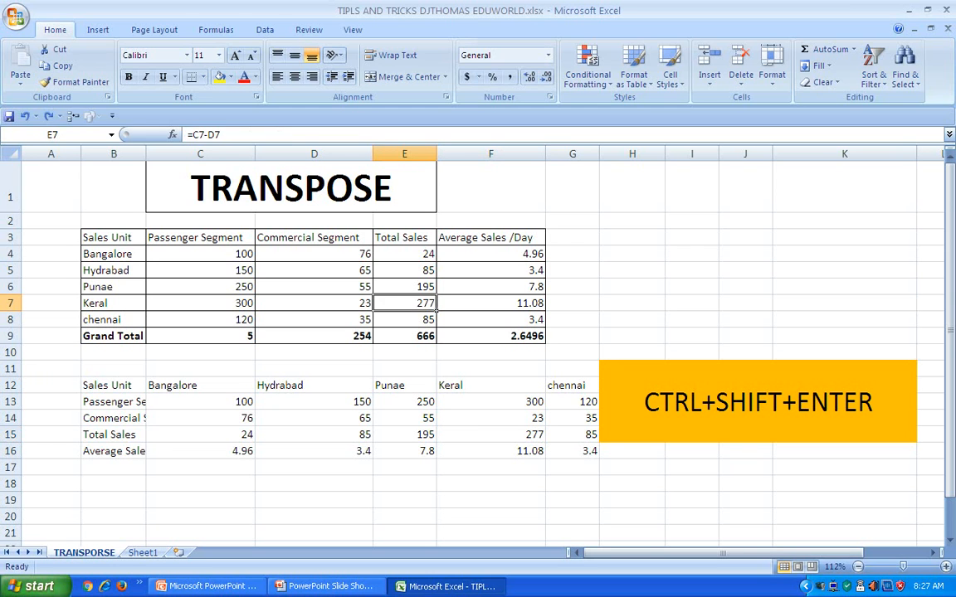
type("100")
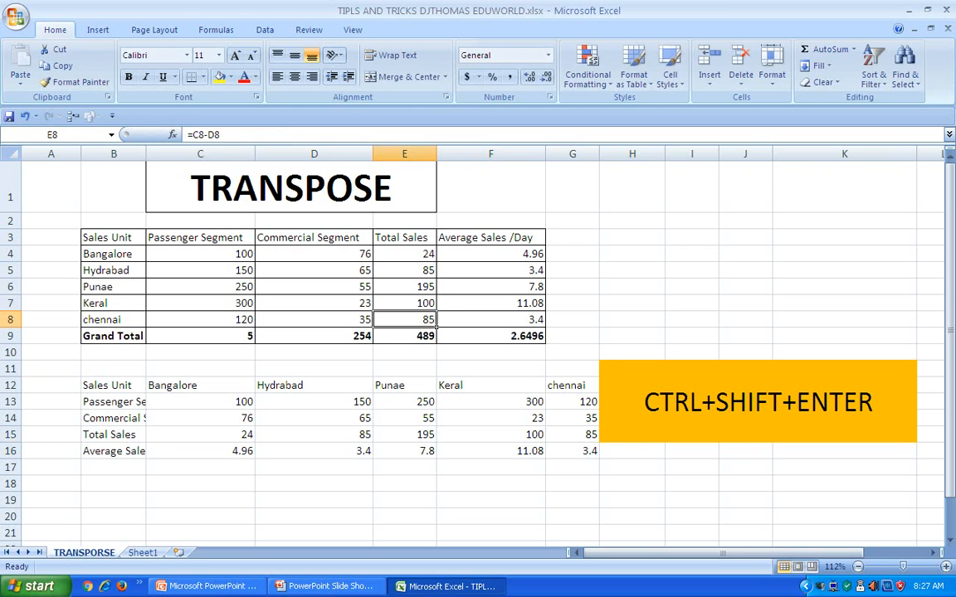
left_click(491, 435)
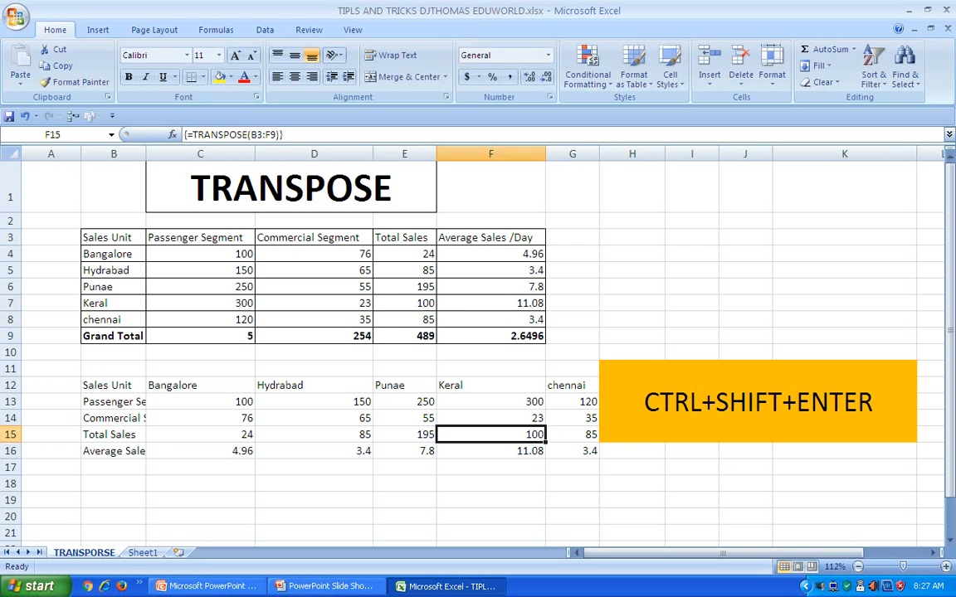